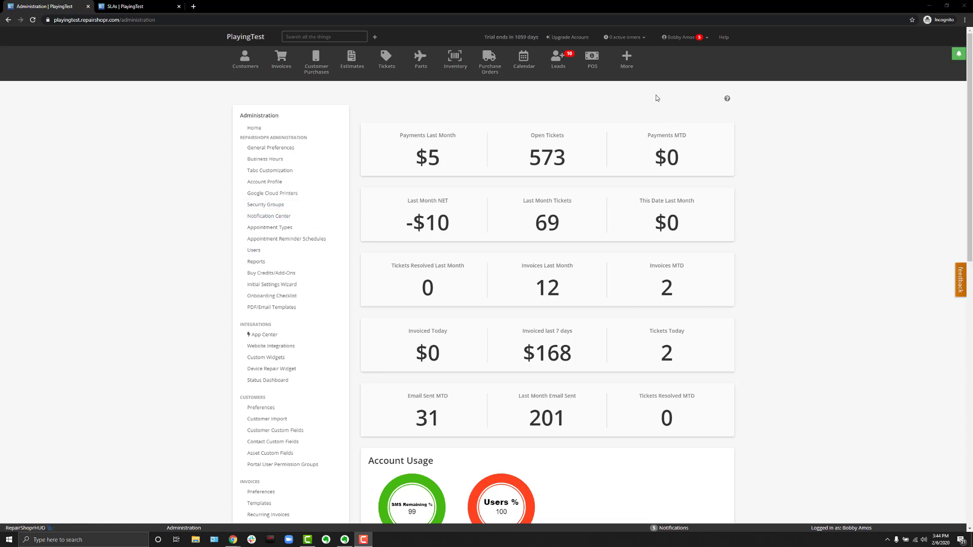
Open the Business Hours settings and review the country options for the default holiday calendar.
left_click(277, 162)
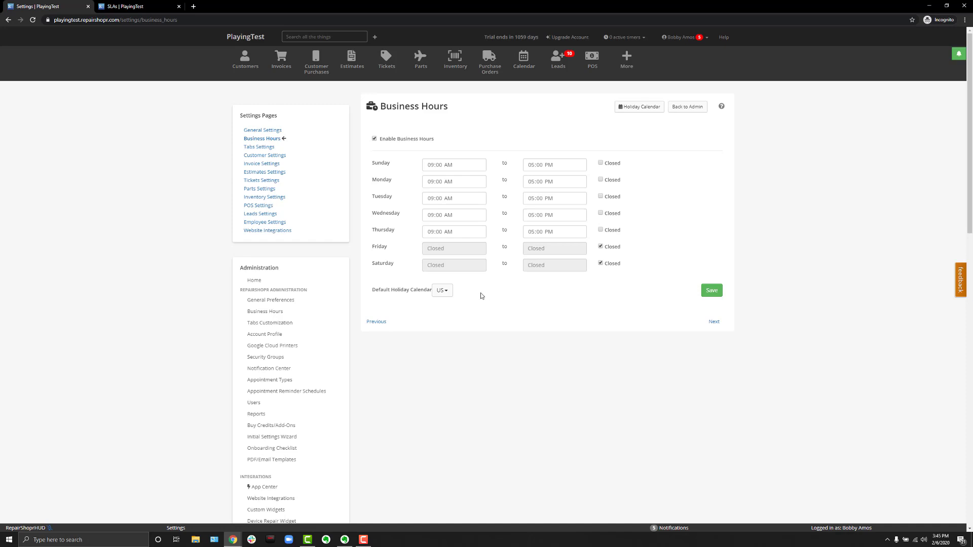
left_click(442, 292)
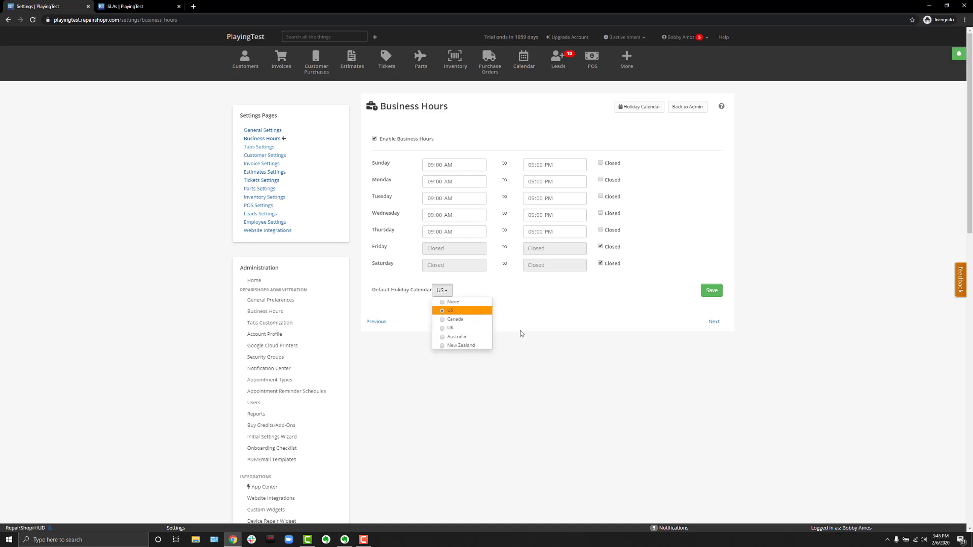
left_click(534, 311)
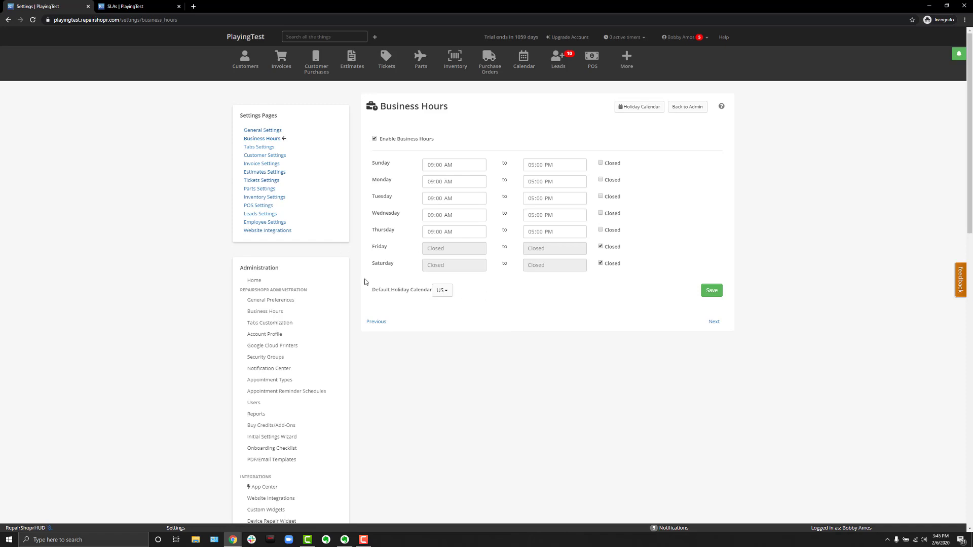
left_click_drag(381, 293, 424, 293)
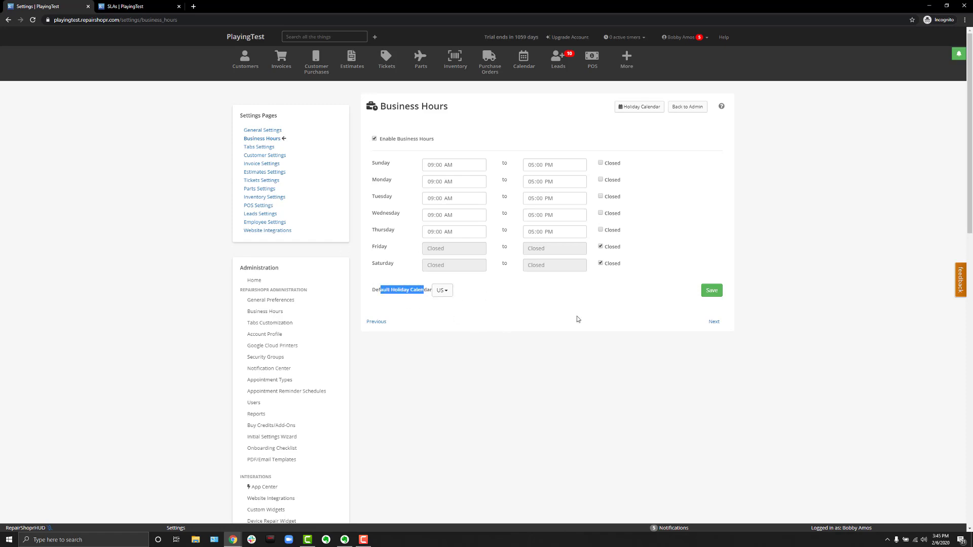
In the 2020 Holiday Calendar, mark New Year's Day, Birthday of Martin Luther King, Jr. and Washington's Birthday as closed, and save.
left_click(629, 107)
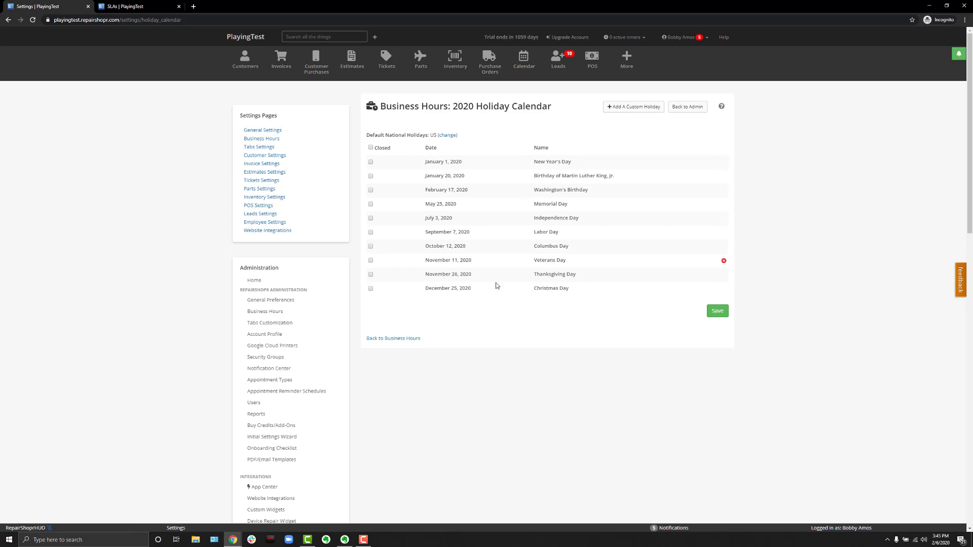
left_click(370, 162)
left_click(371, 177)
left_click(370, 190)
left_click(721, 313)
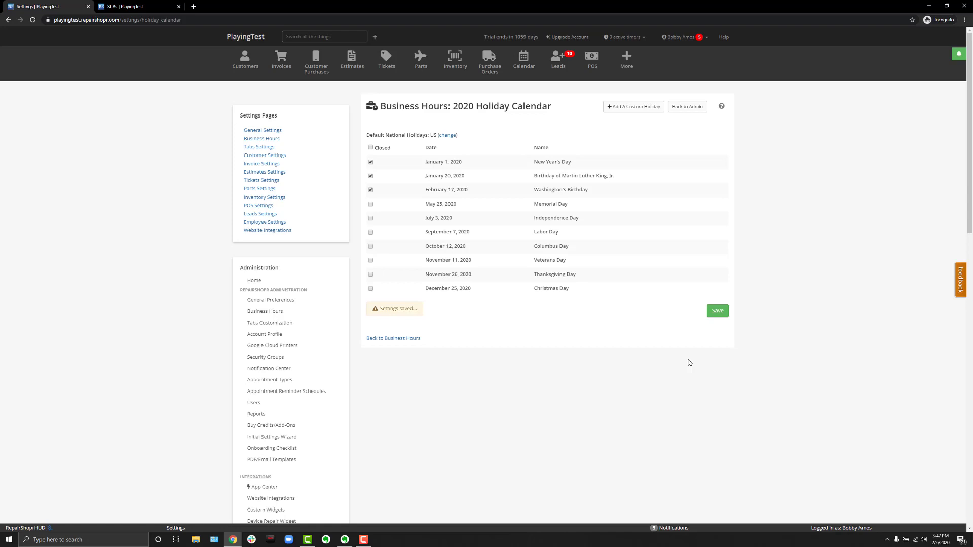
View the appointment calendar, and open the Appointment Booking app's settings from the App Center in Administration.
left_click(523, 63)
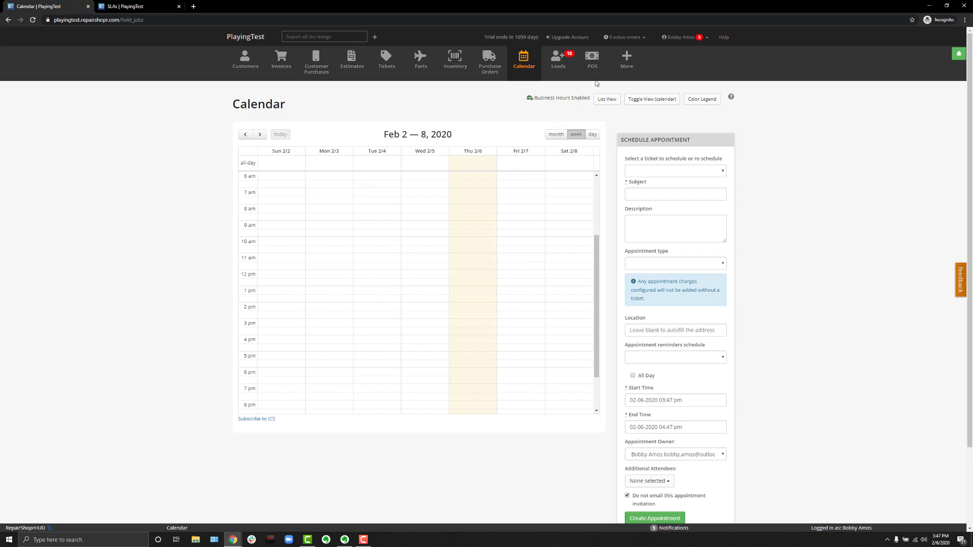
left_click(624, 66)
left_click(619, 94)
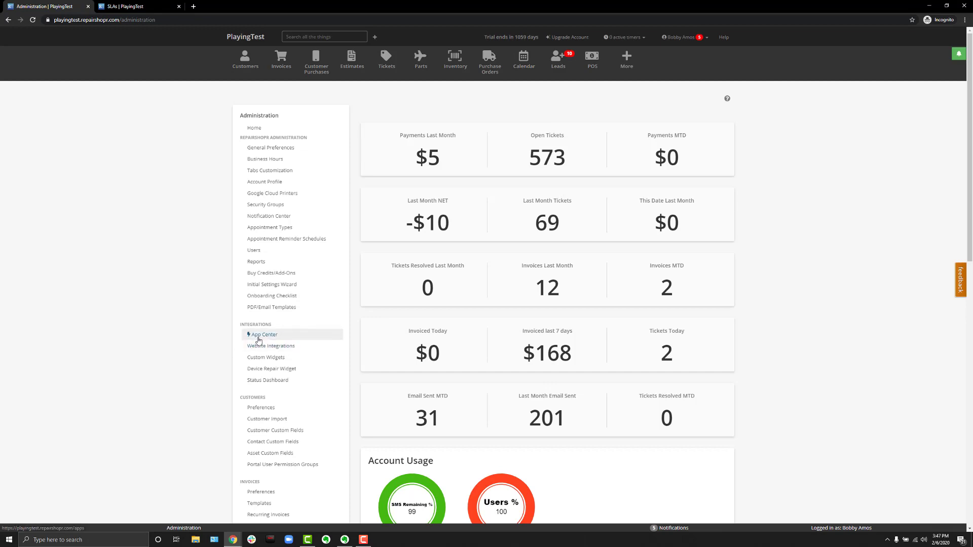
left_click(255, 336)
scroll(487, 322, "down", 14)
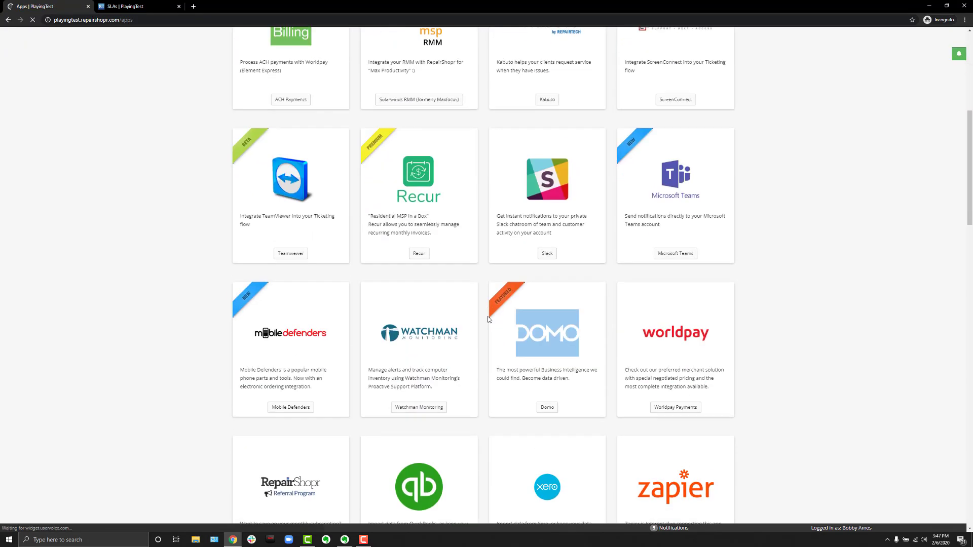
scroll(469, 291, "down", 2)
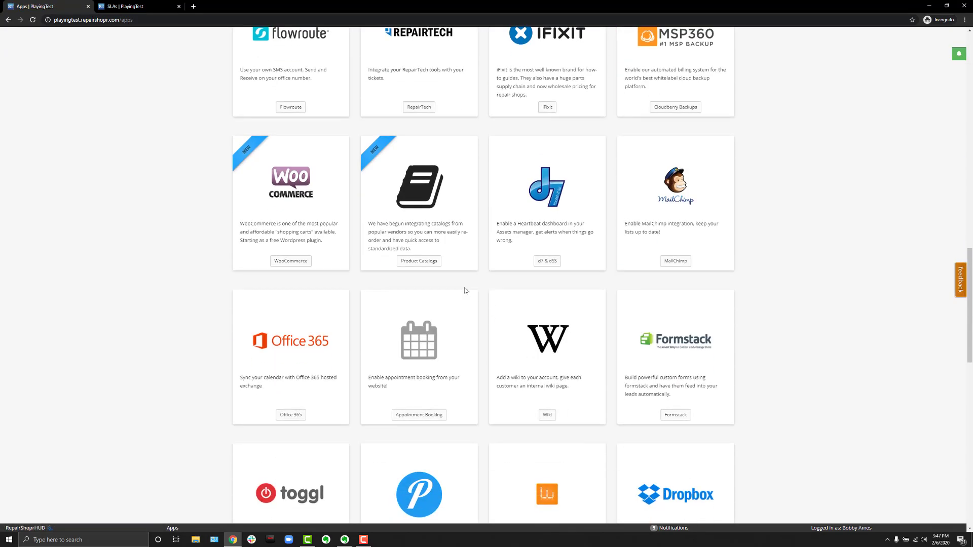
scroll(462, 342, "down", 1)
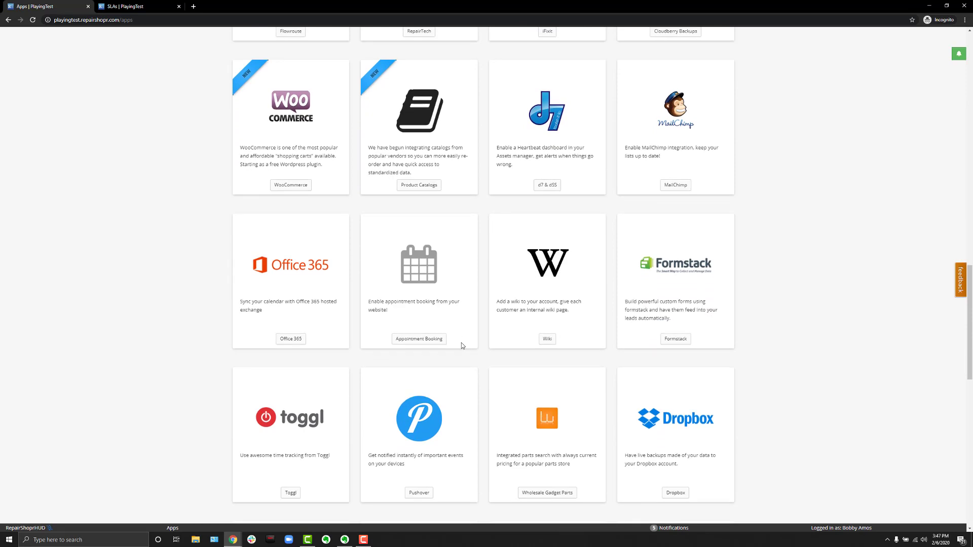
left_click(434, 340)
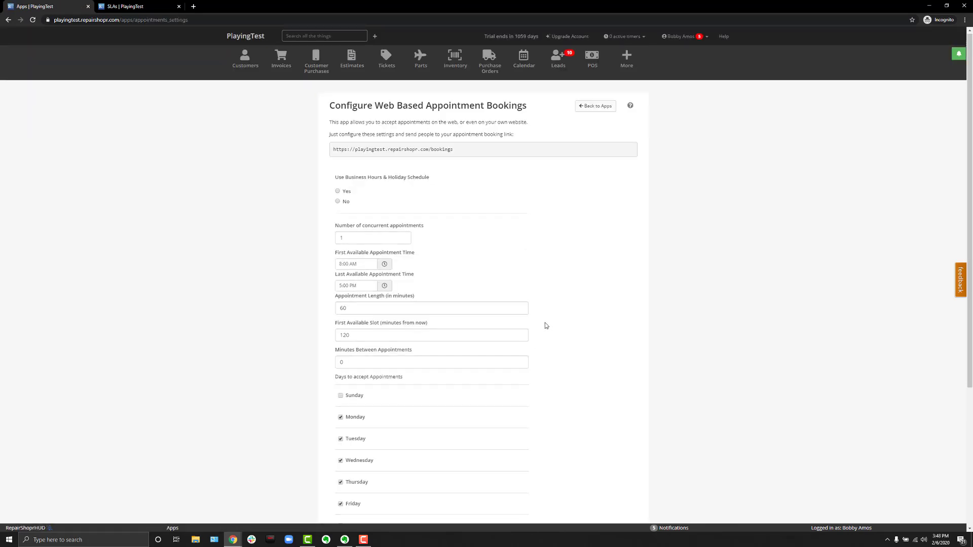
Set Use Business Hours & Holiday Schedule to Yes for the web-based appointment bookings.
scroll(546, 326, "down", 2)
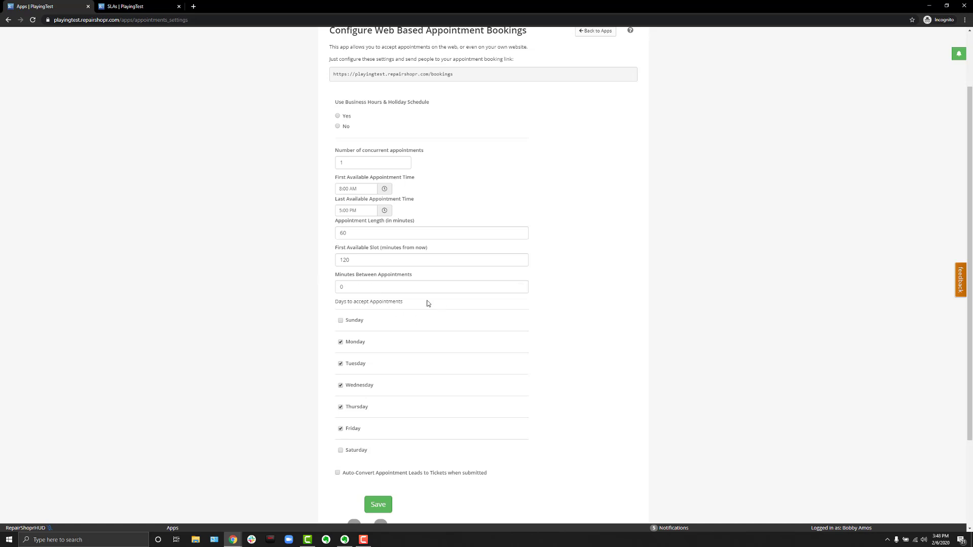
scroll(427, 303, "up", 2)
left_click_drag(336, 178, 376, 184)
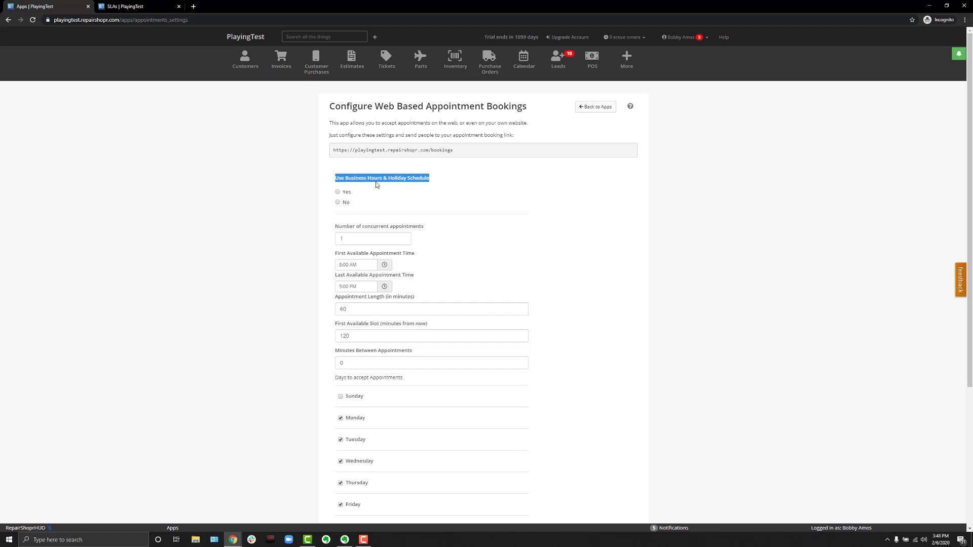
left_click(348, 195)
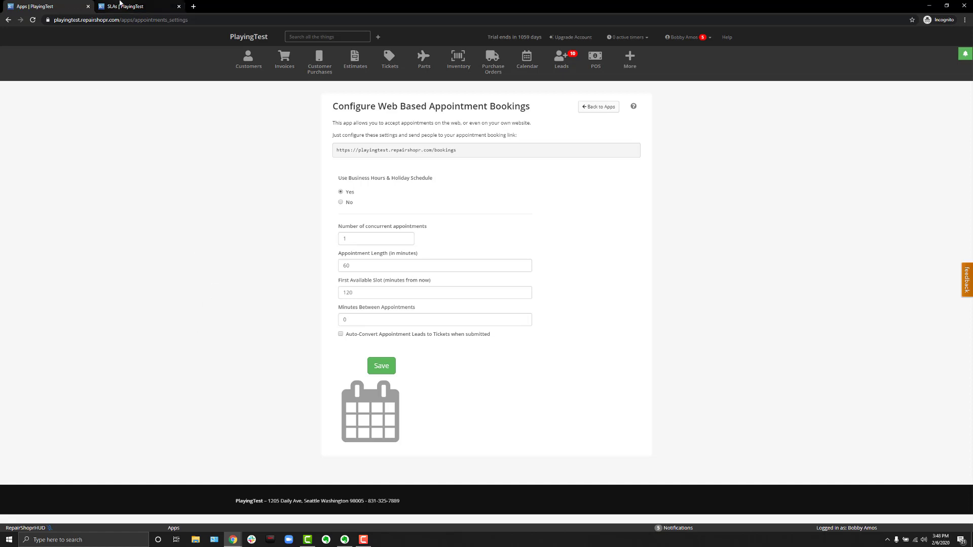
Switch to the SLAs page, start a new SLA and review the time units offered for its breach warning.
left_click(120, 4)
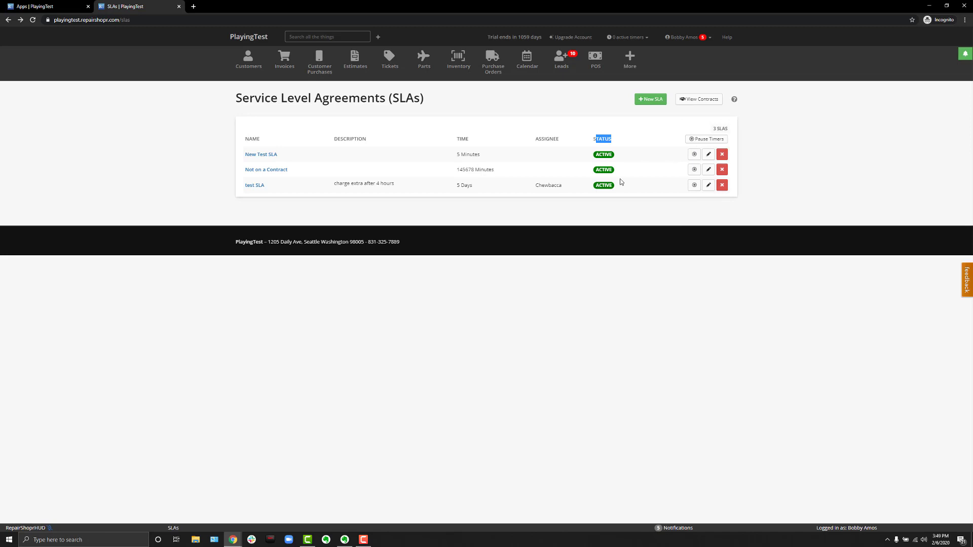
left_click(650, 99)
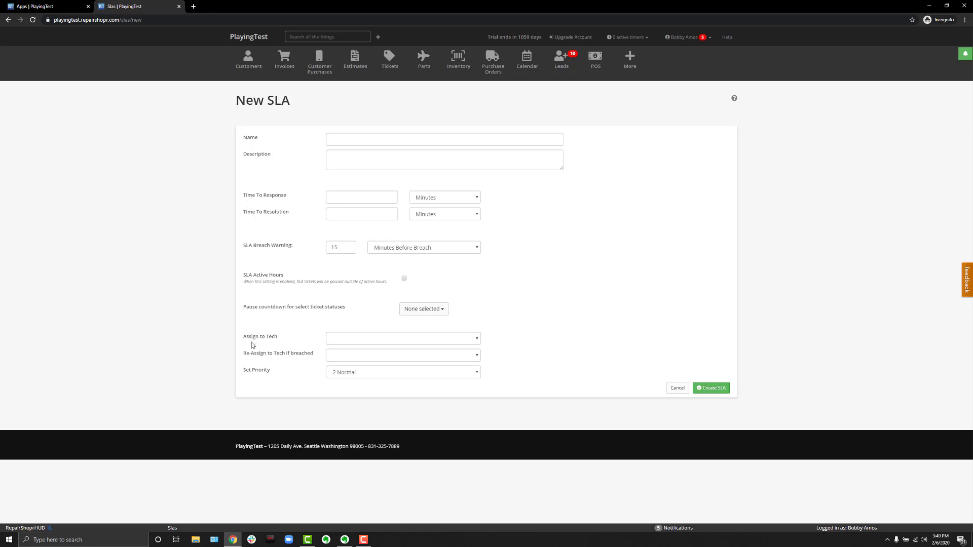
left_click_drag(259, 354, 284, 367)
left_click_drag(246, 248, 286, 256)
key("Tab")
left_click(391, 249)
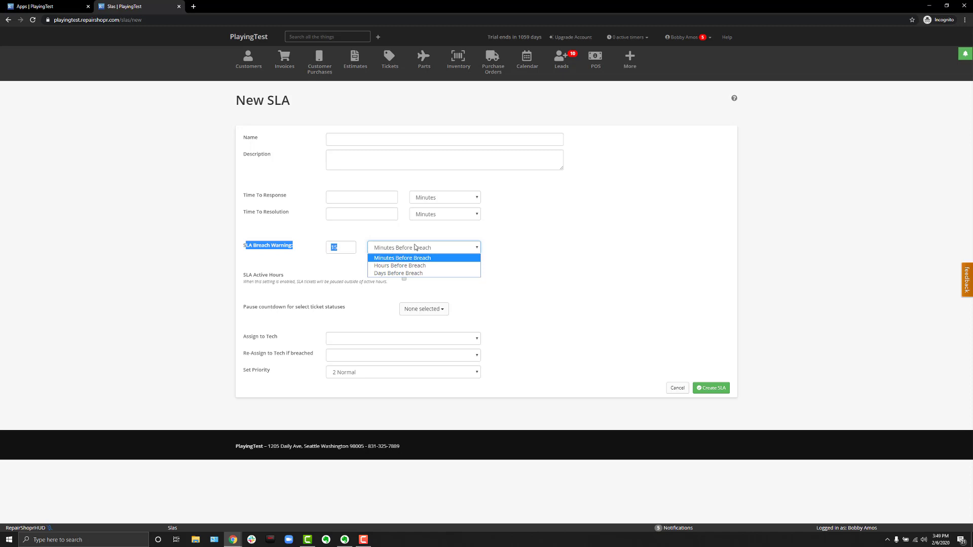
left_click(516, 250)
left_click(516, 251)
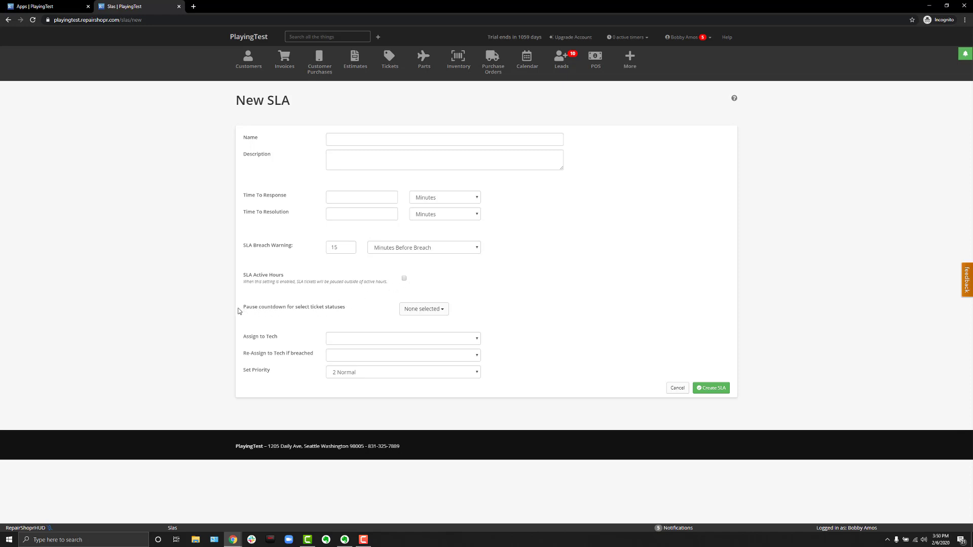
Review the ticket statuses that can pause the new SLA's countdown, leaving none selected.
left_click_drag(241, 311, 261, 318)
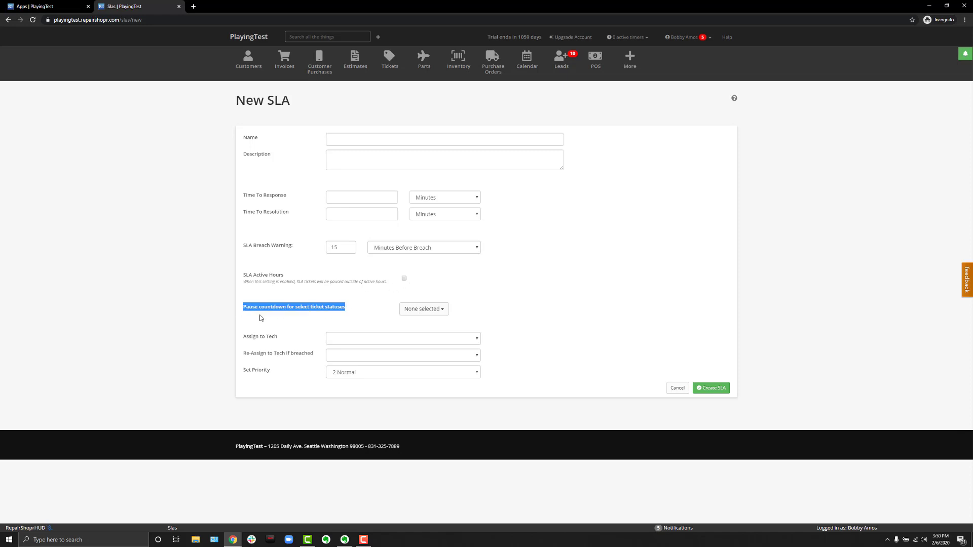
left_click(323, 315)
left_click(413, 310)
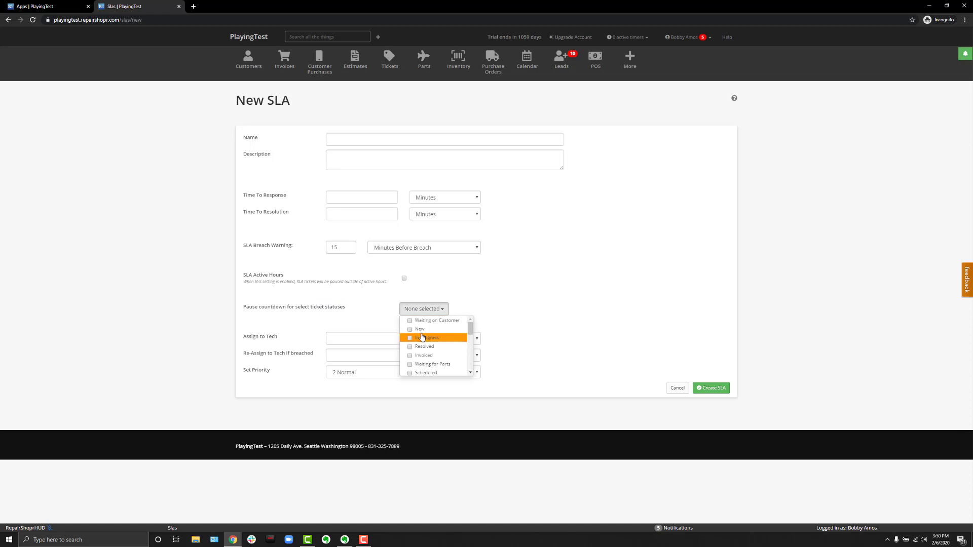
scroll(424, 345, "down", 2)
scroll(424, 349, "up", 2)
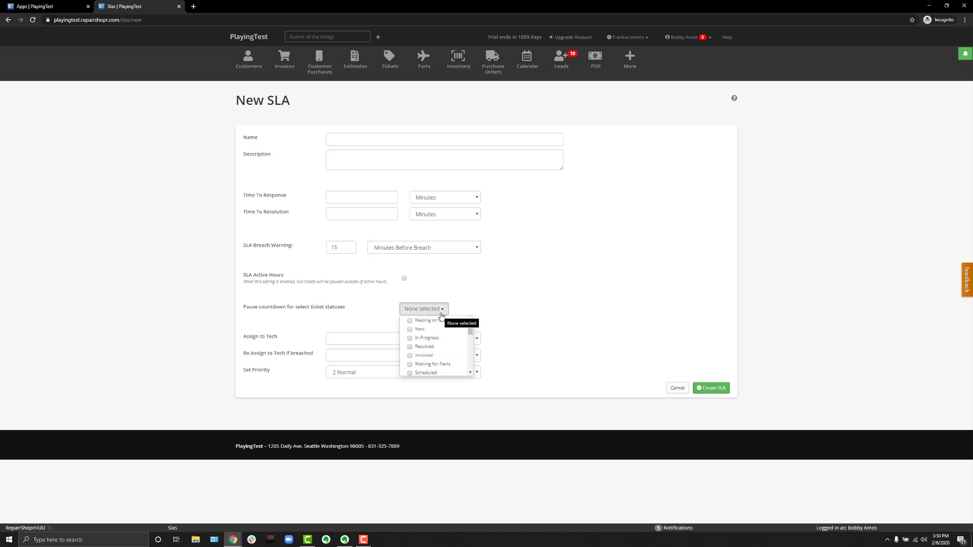
left_click(477, 302)
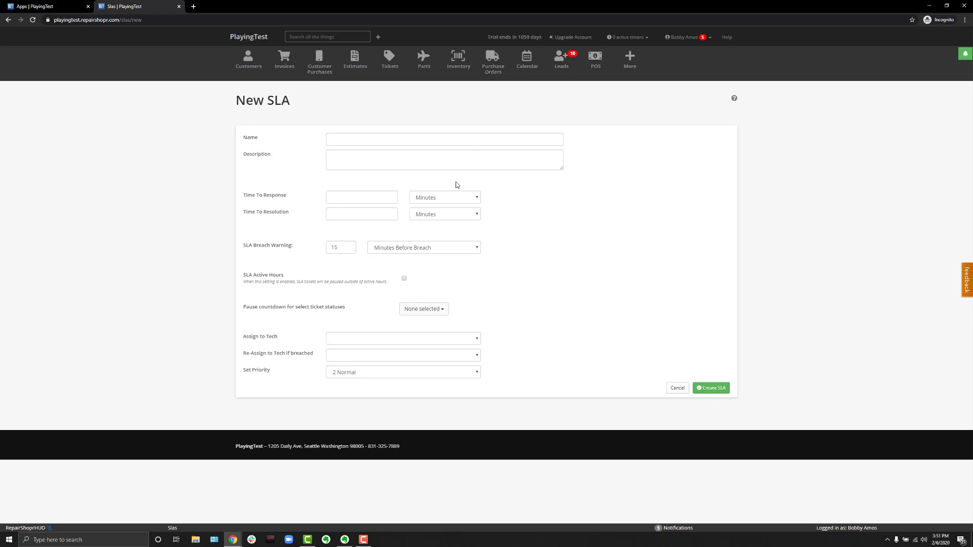
Open the "Dell test" ticket from the ticket list and examine its SLA breach notice.
left_click(389, 58)
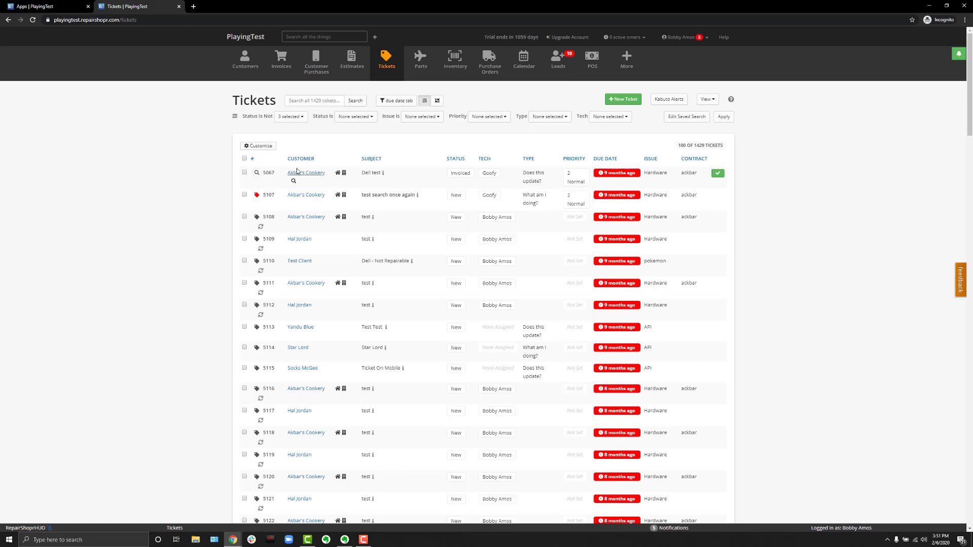
left_click(268, 172)
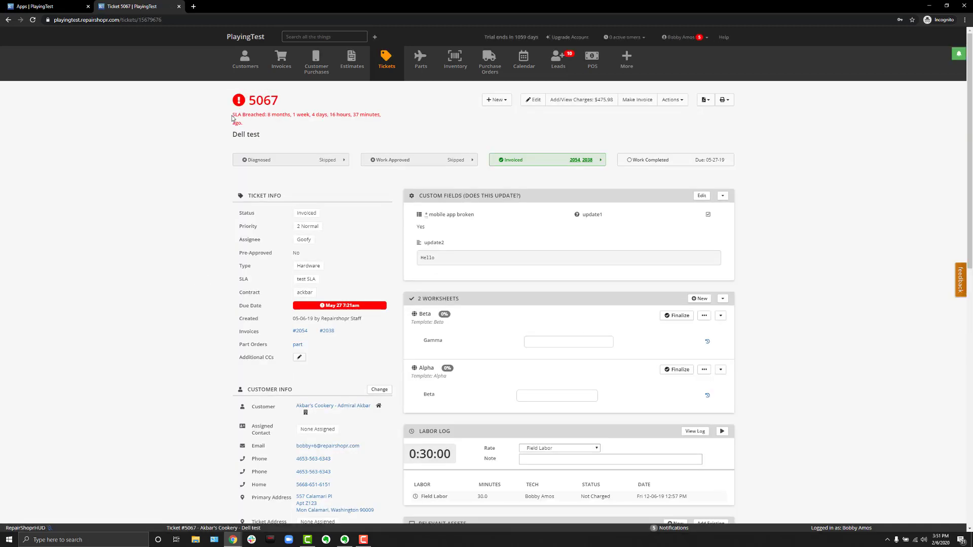
left_click_drag(233, 114, 314, 125)
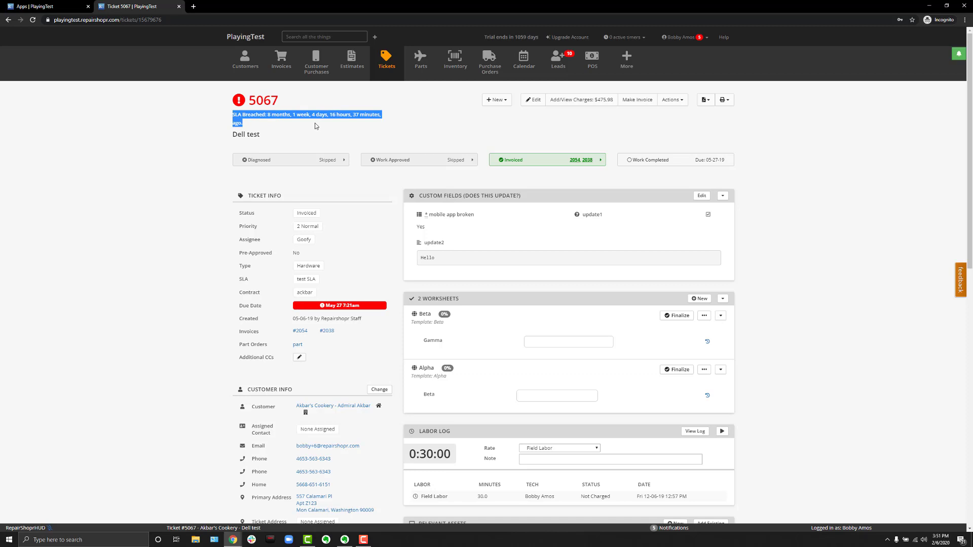
Return to the ticket list, preview the "Dell test" ticket's SLA information in its quick view, and close the preview.
key("alt+Left")
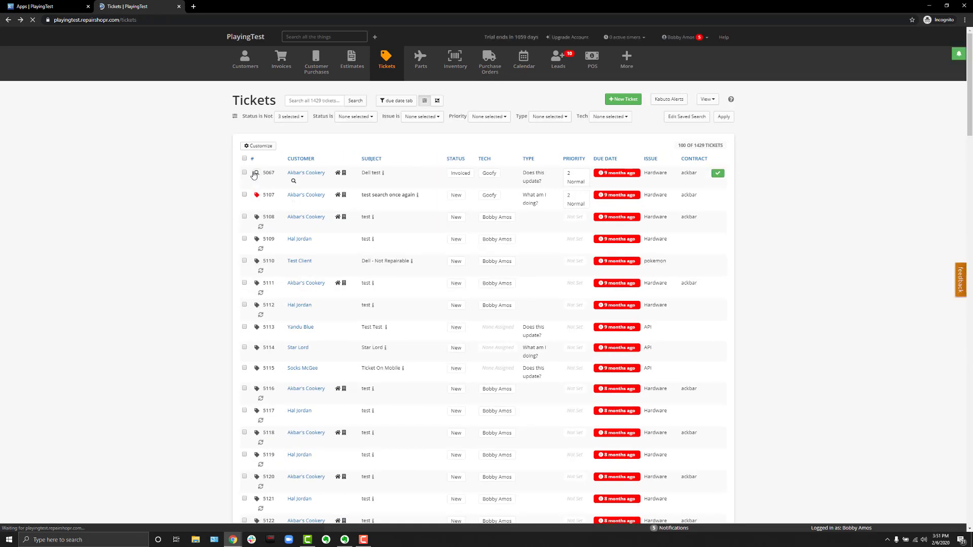
left_click(256, 173)
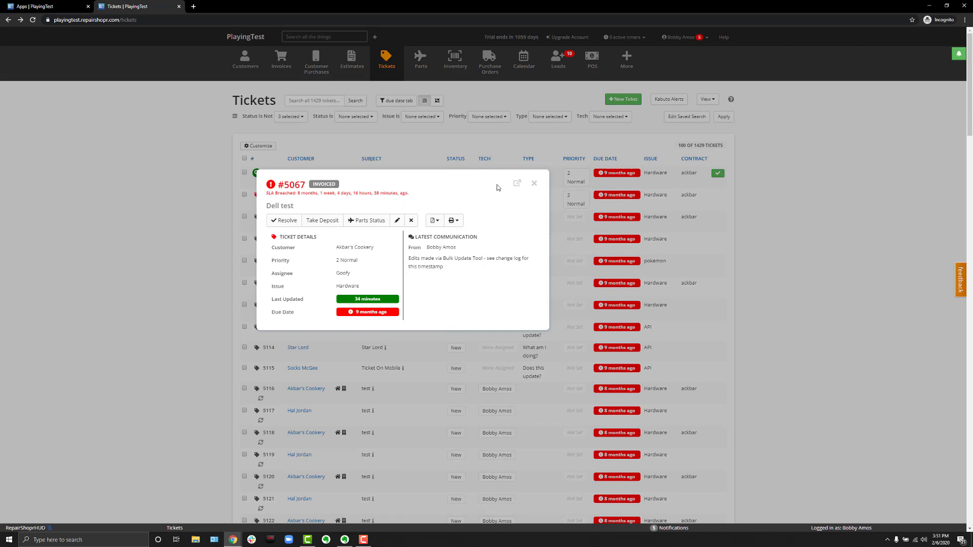
left_click(534, 183)
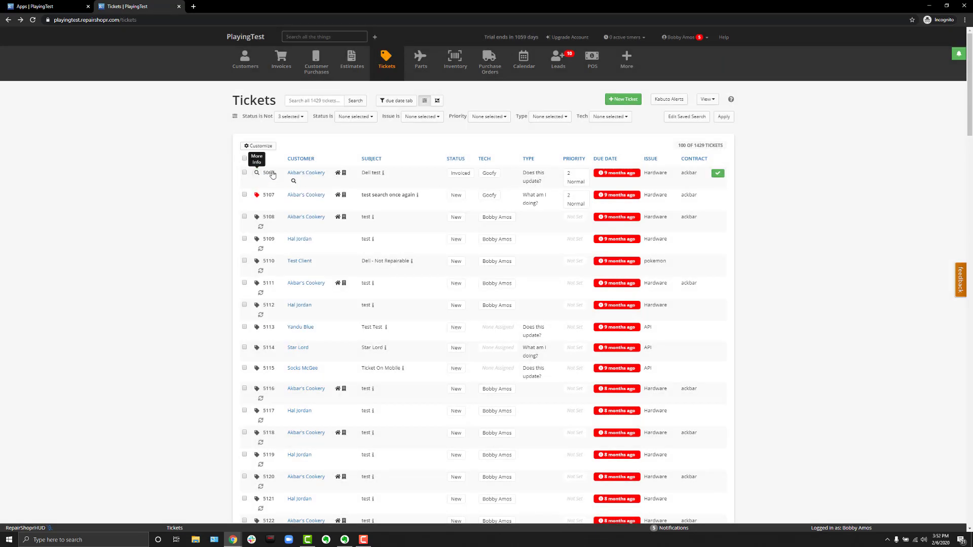